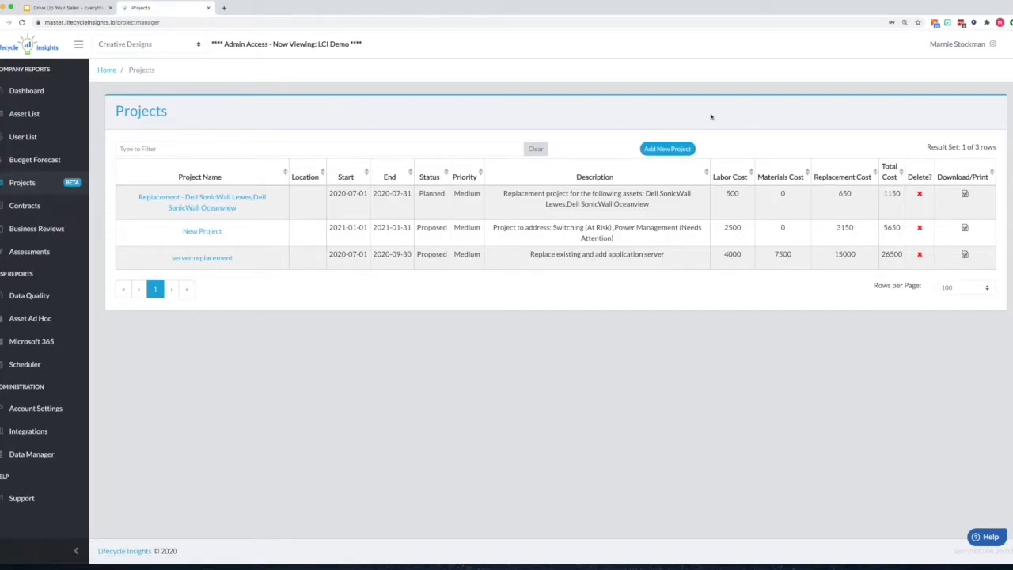
Create a project named "New Project - today" with status Planned, location Lewes Store and description "Replacement project".
{"action": "left_click", "coordinate": [668, 148]}
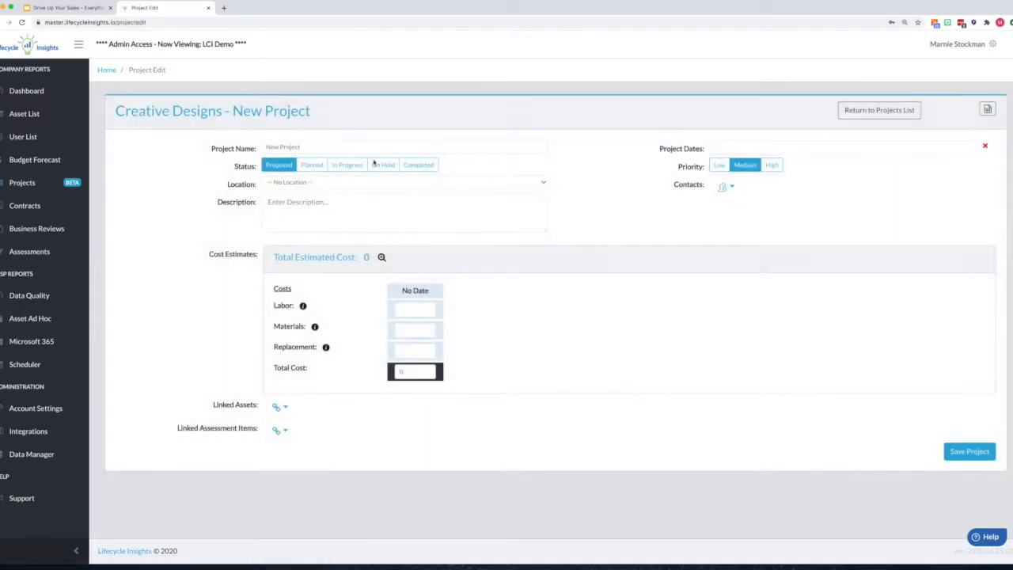
{"action": "left_click", "coordinate": [306, 148]}
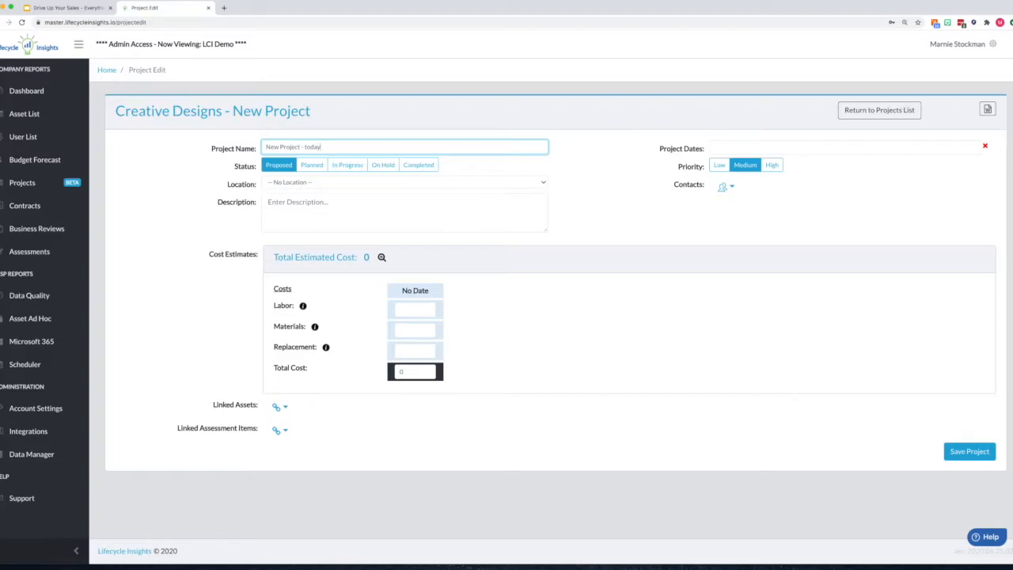
{"action": "left_click", "coordinate": [311, 167]}
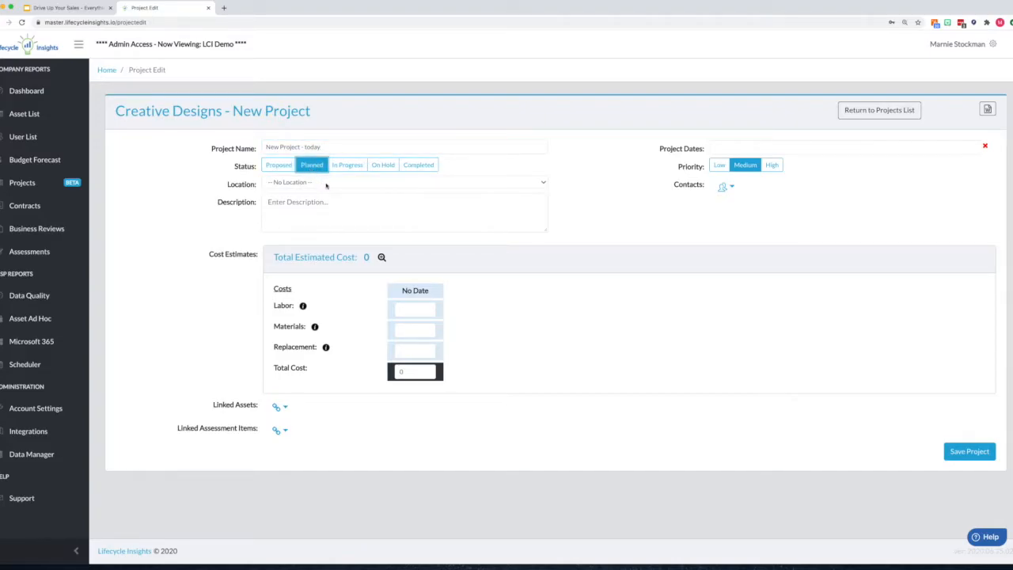
{"action": "left_click", "coordinate": [326, 183]}
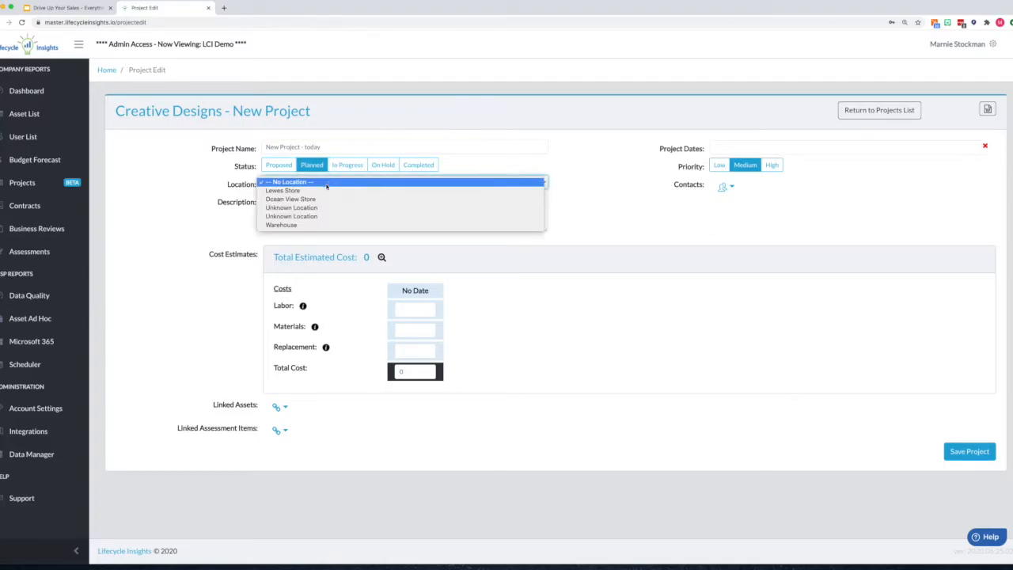
{"action": "left_click", "coordinate": [328, 191]}
{"action": "left_click", "coordinate": [268, 205]}
{"action": "type", "text": "Replacement project"}
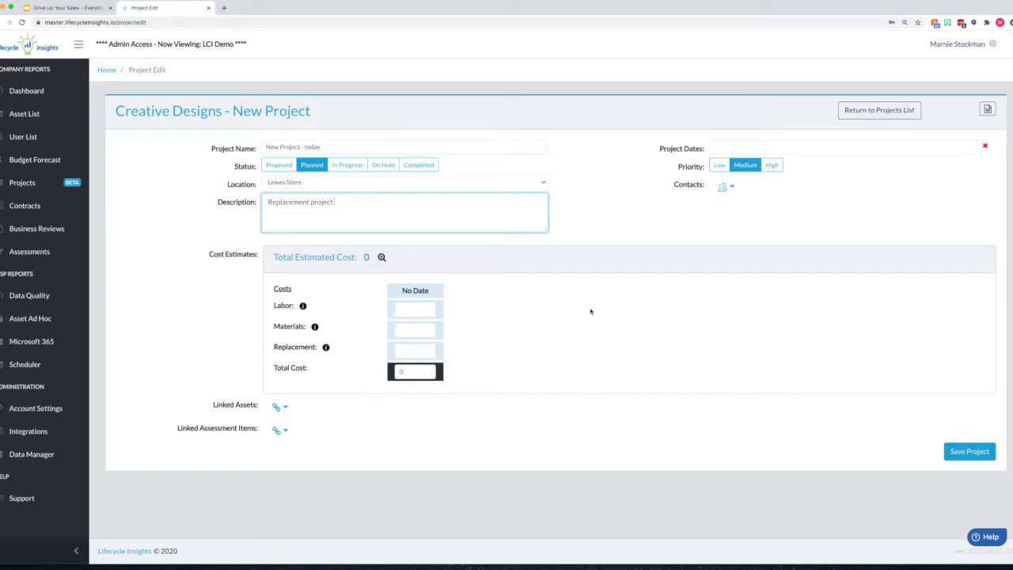
Set the project dates to 2020-06-27 thru 2020-08-06 and the priority to High.
{"action": "left_click", "coordinate": [913, 150]}
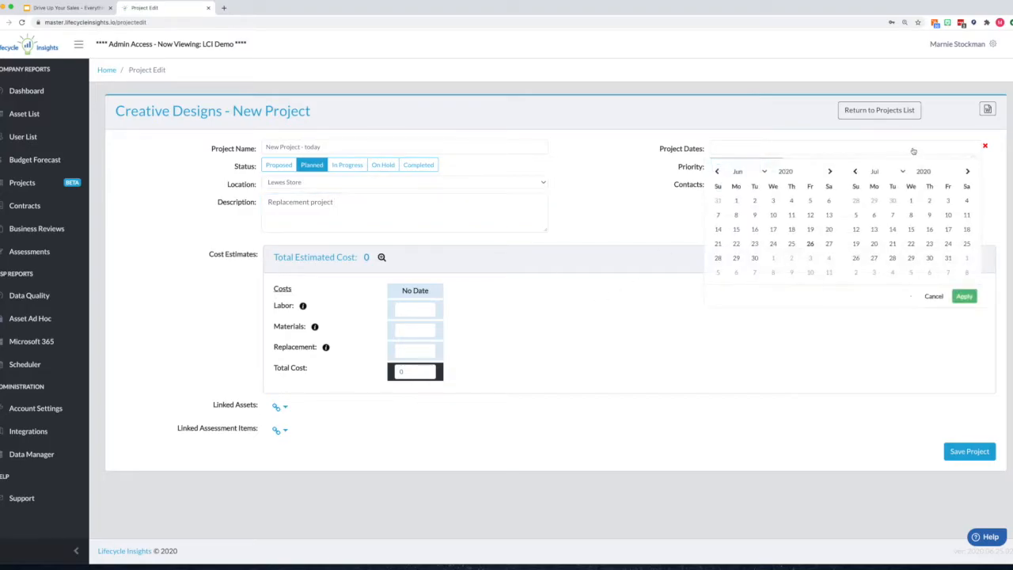
{"action": "left_click", "coordinate": [829, 243]}
{"action": "left_click", "coordinate": [856, 229]}
{"action": "left_click", "coordinate": [968, 171]}
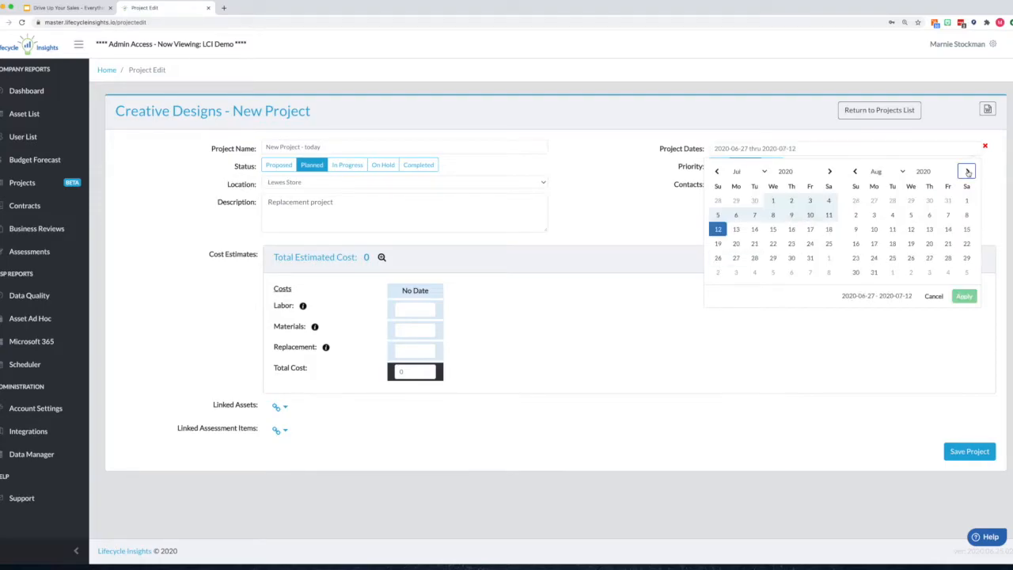
{"action": "left_click", "coordinate": [929, 215]}
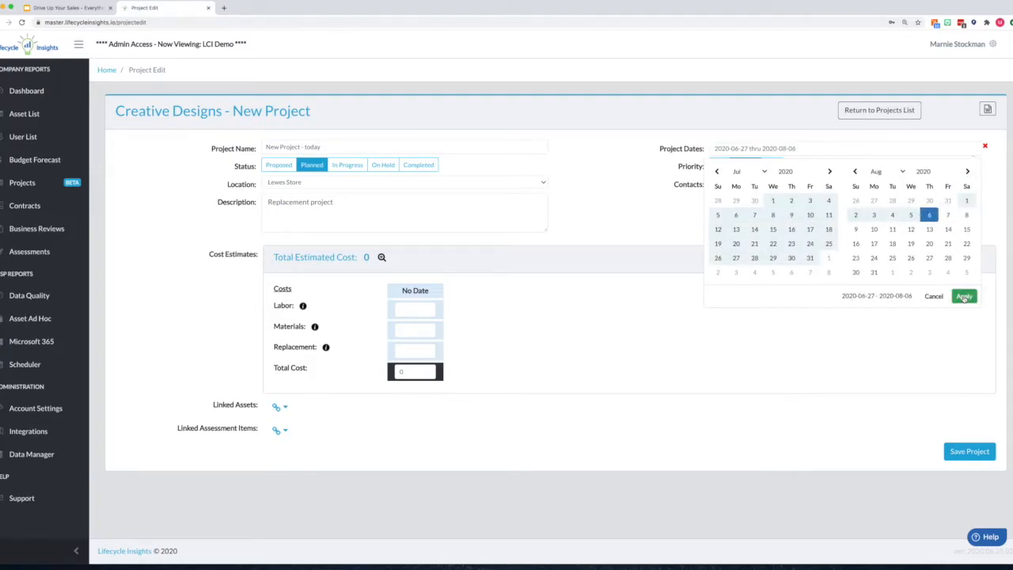
{"action": "left_click", "coordinate": [964, 297]}
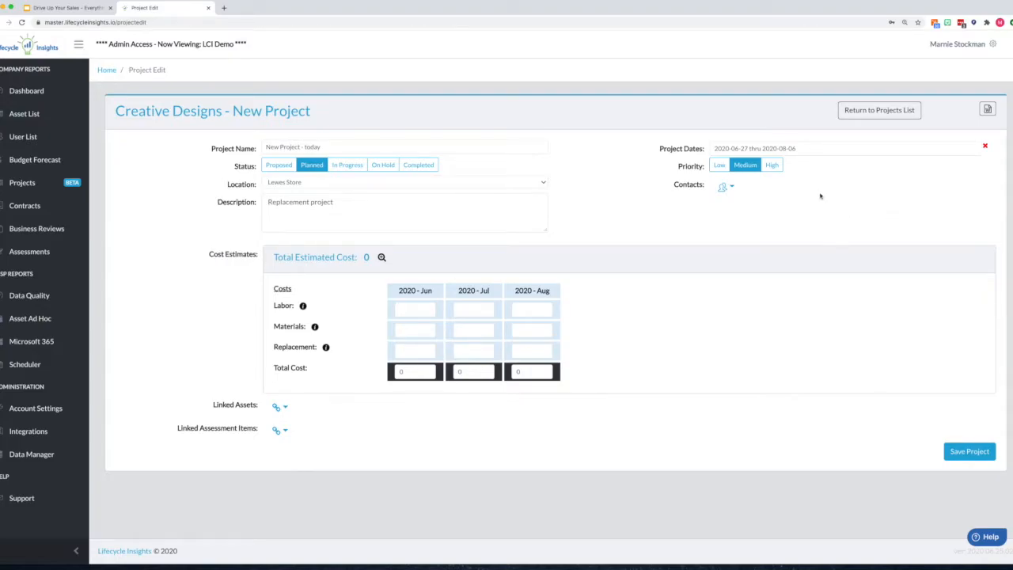
{"action": "left_click", "coordinate": [773, 166]}
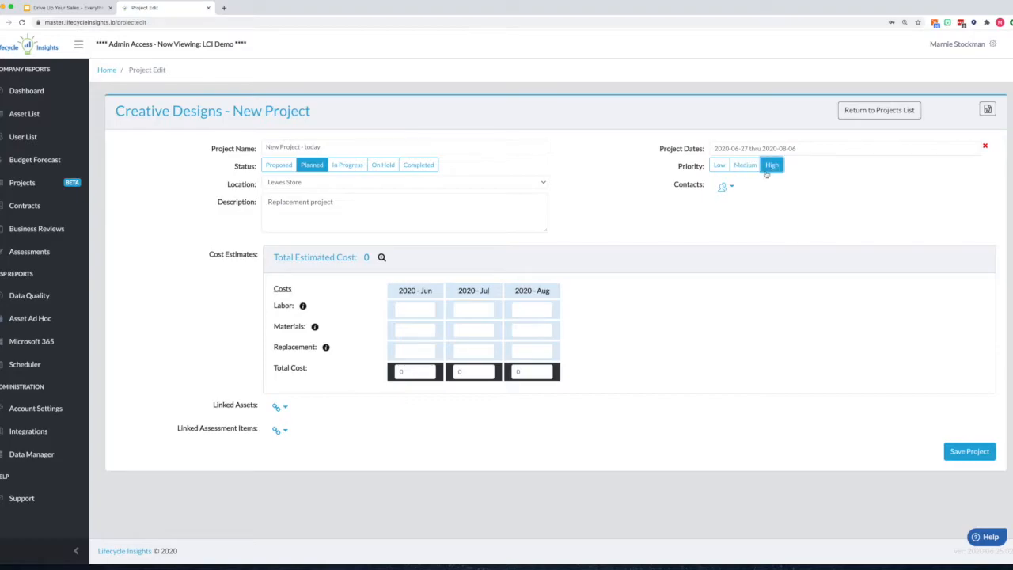
Assign the fourth to sixth listed company contacts and the third listed internal contact to the project.
{"action": "left_click", "coordinate": [729, 187]}
{"action": "left_click", "coordinate": [735, 212]}
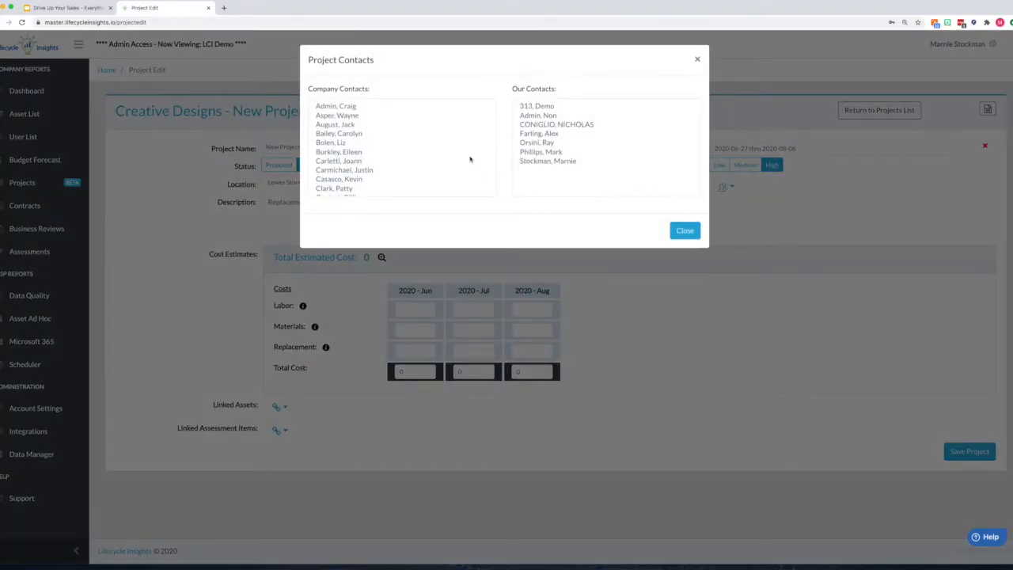
{"action": "left_click_drag", "start_coordinate": [341, 133], "coordinate": [348, 154]}
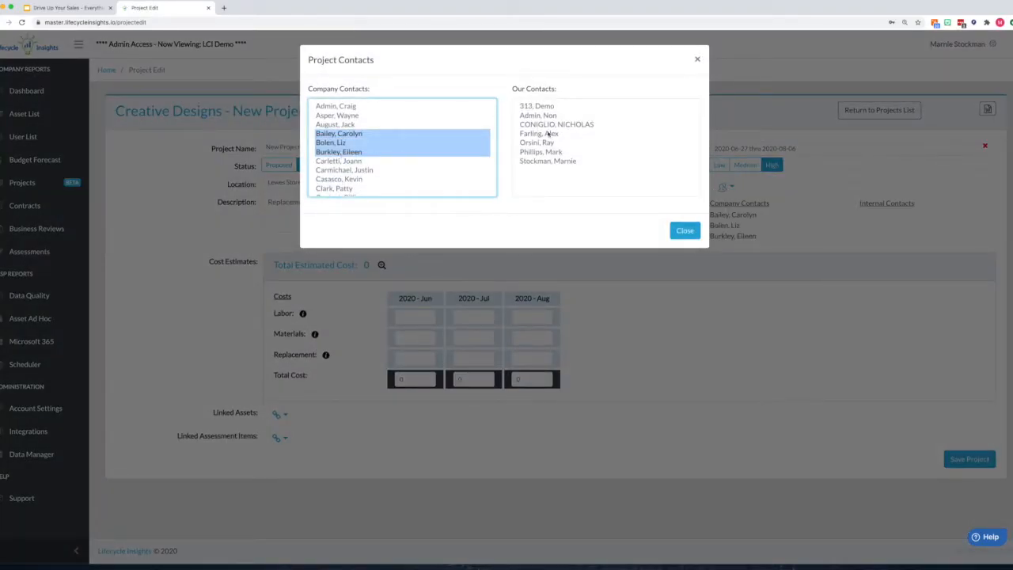
{"action": "left_click", "coordinate": [547, 125]}
{"action": "left_click", "coordinate": [686, 230]}
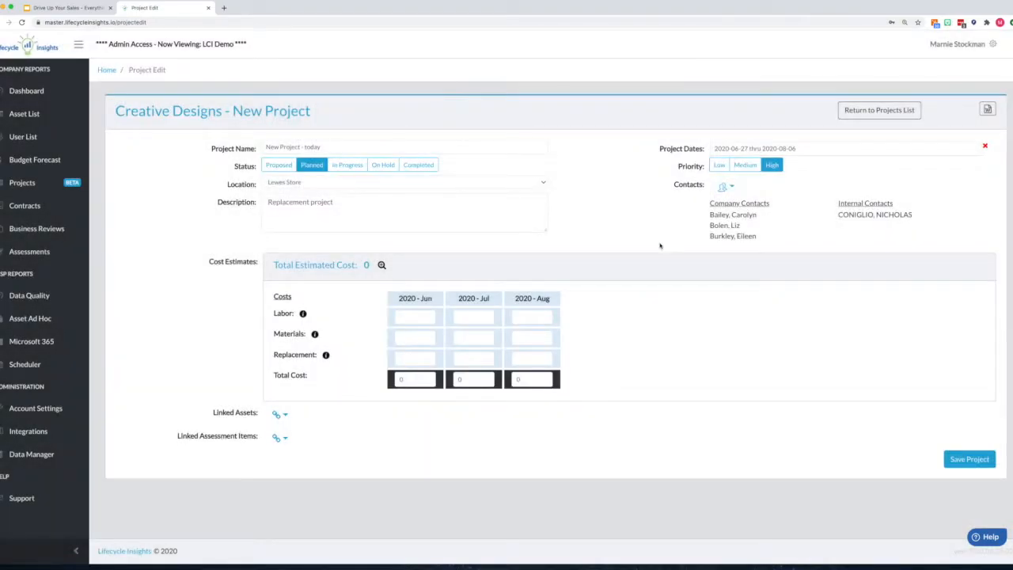
Enter June 2020 cost estimates of 2400 for materials and 200 for labor.
{"action": "left_click", "coordinate": [410, 338]}
{"action": "type", "text": "2400"}
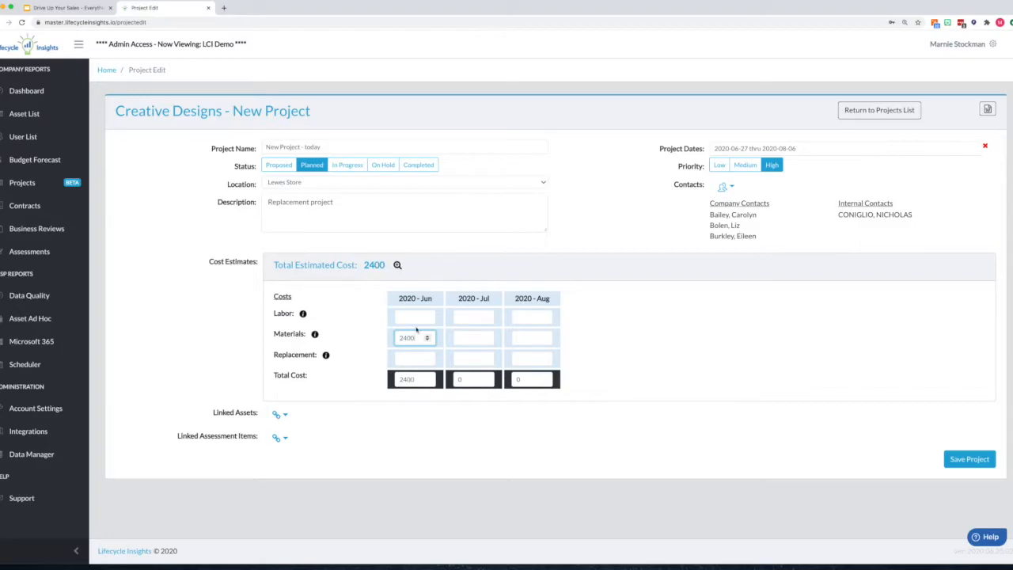
{"action": "left_click", "coordinate": [414, 316]}
{"action": "type", "text": "200"}
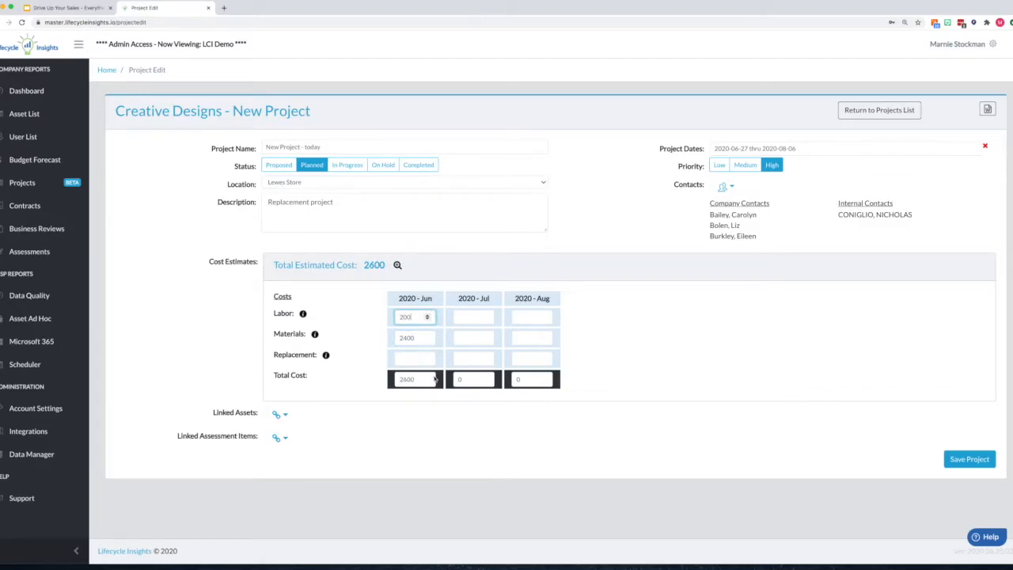
Filter the affected assets to expired warranties and link Door-Access-PC, BXCKHX1 and D8YSHX1 to the project.
{"action": "left_click", "coordinate": [286, 417]}
{"action": "left_click", "coordinate": [308, 440]}
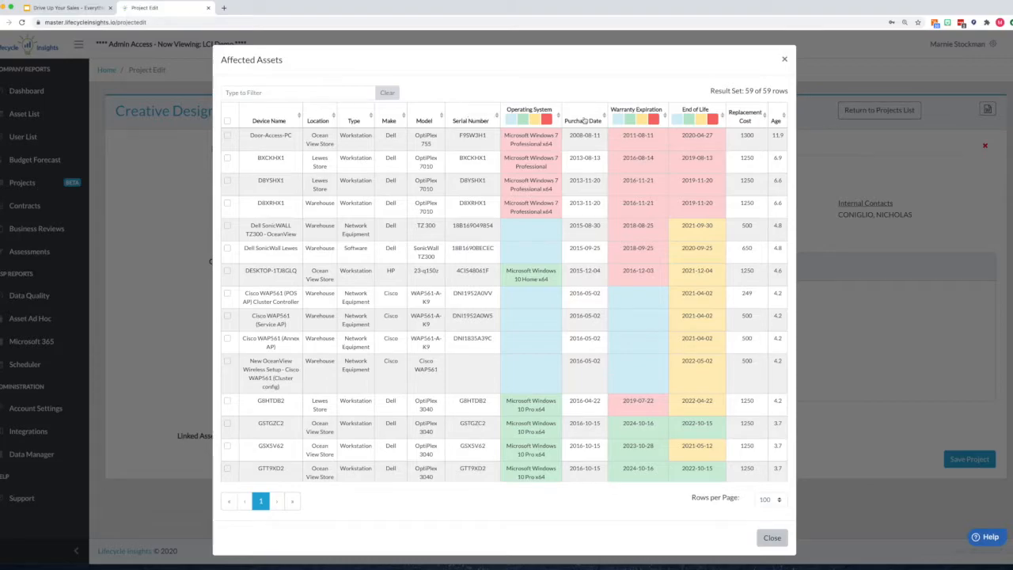
{"action": "left_click", "coordinate": [620, 120]}
{"action": "left_click", "coordinate": [630, 120]}
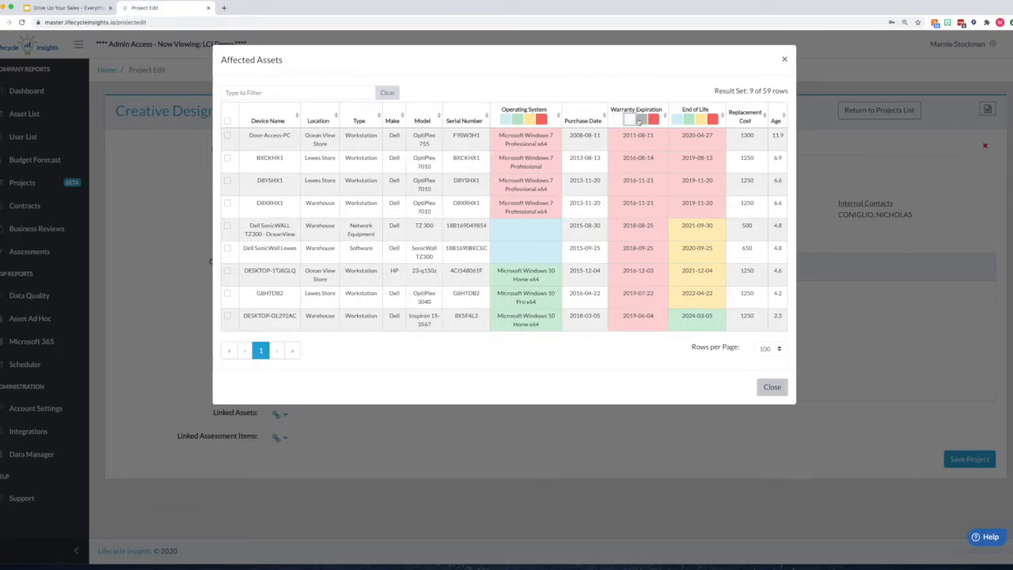
{"action": "left_click", "coordinate": [229, 158]}
{"action": "left_click", "coordinate": [228, 135]}
{"action": "left_click", "coordinate": [228, 180]}
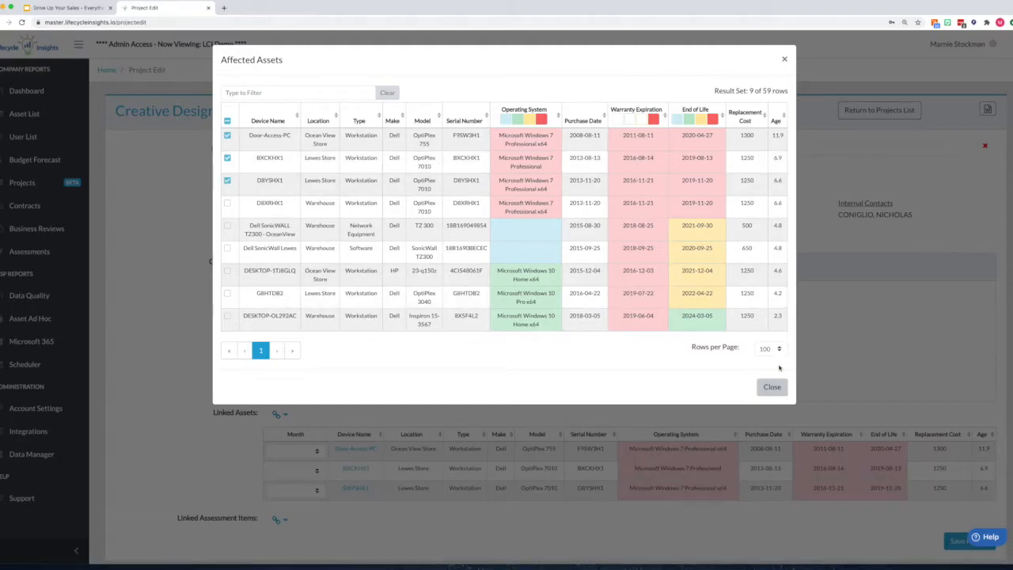
{"action": "left_click", "coordinate": [770, 390]}
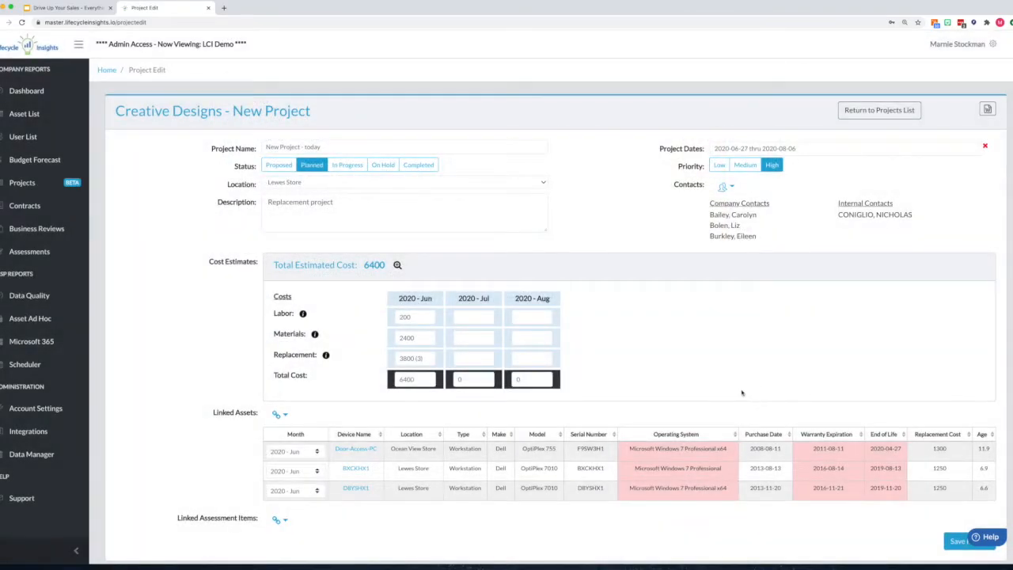
Hide the gray-scored assessment items and link the At Risk items Asset Inventory (2019-09-11) and Backup and Disaster Recovery.
{"action": "scroll", "coordinate": [678, 545], "scroll_direction": "down", "scroll_amount": 1}
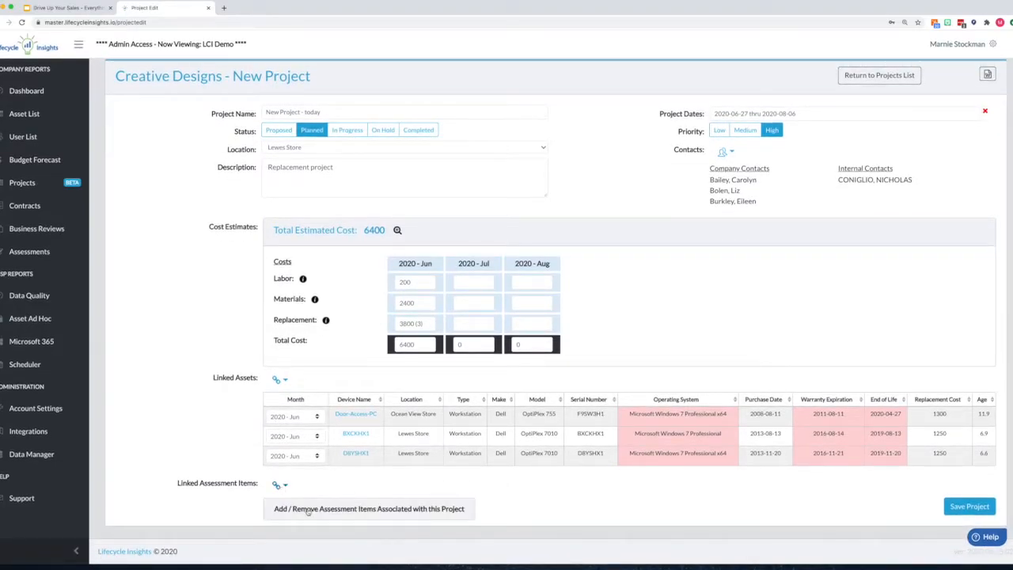
{"action": "left_click", "coordinate": [276, 485]}
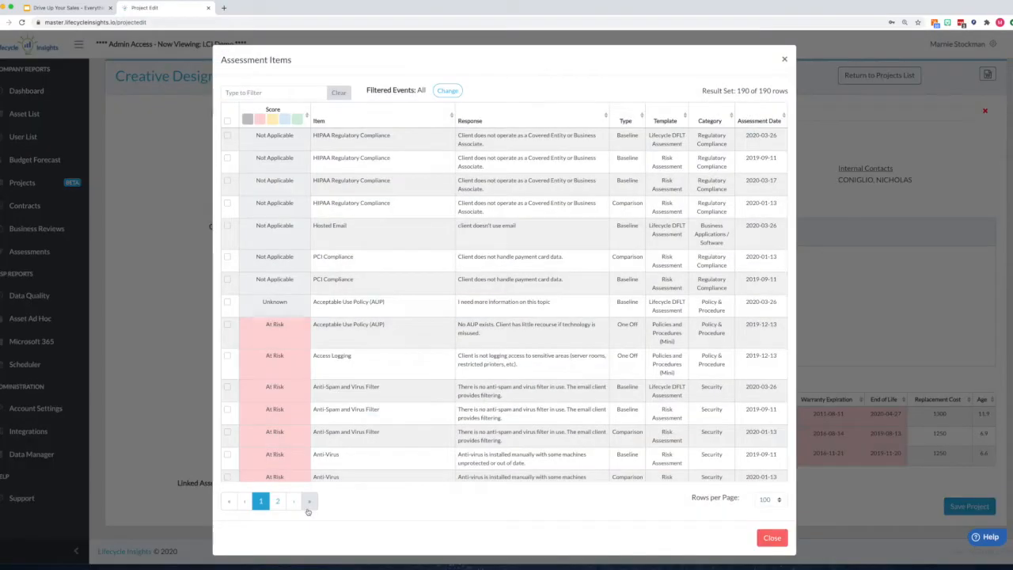
{"action": "left_click", "coordinate": [247, 119]}
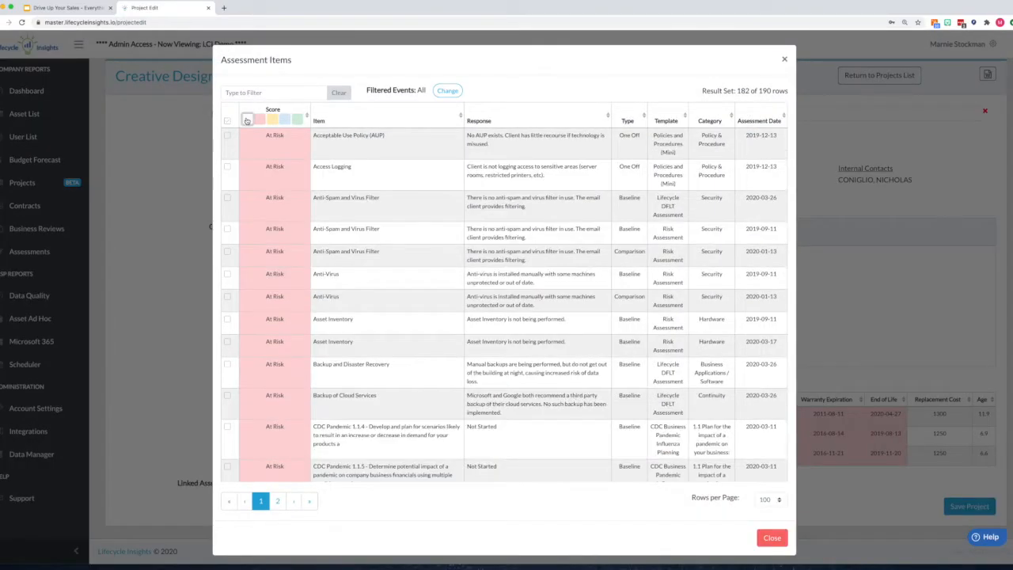
{"action": "left_click", "coordinate": [228, 320]}
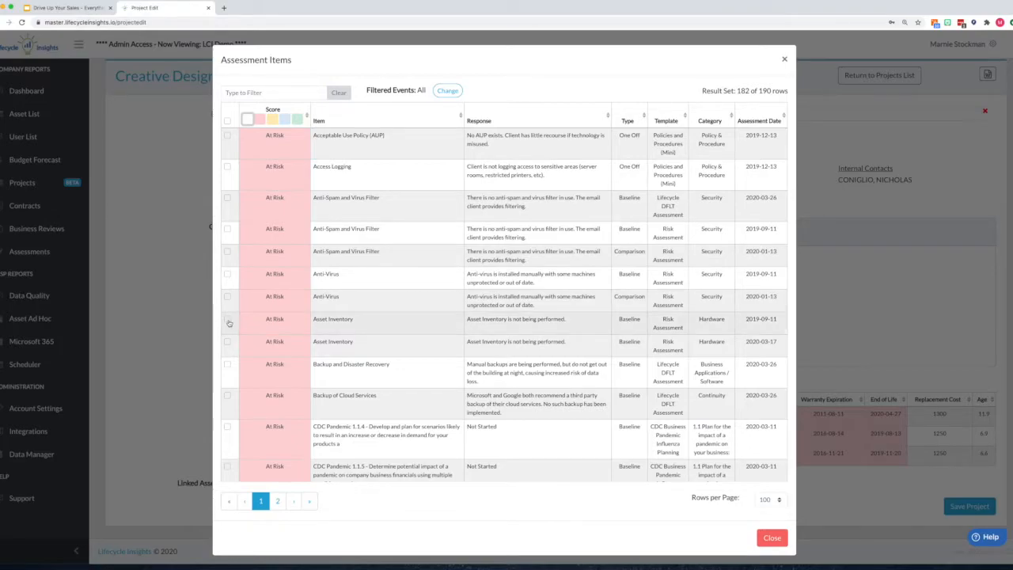
{"action": "left_click", "coordinate": [227, 368]}
Filter the assessment items by "firew", link the At Risk Intrusion Detection & Prevention item dated 2020-03-17, and save the project.
{"action": "left_click", "coordinate": [266, 95]}
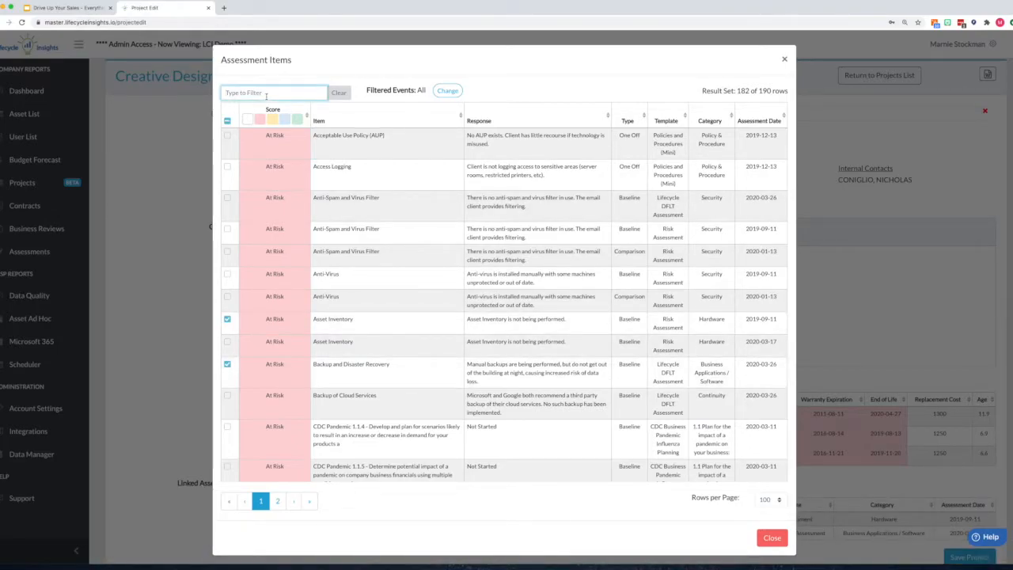
{"action": "type", "text": "firew"}
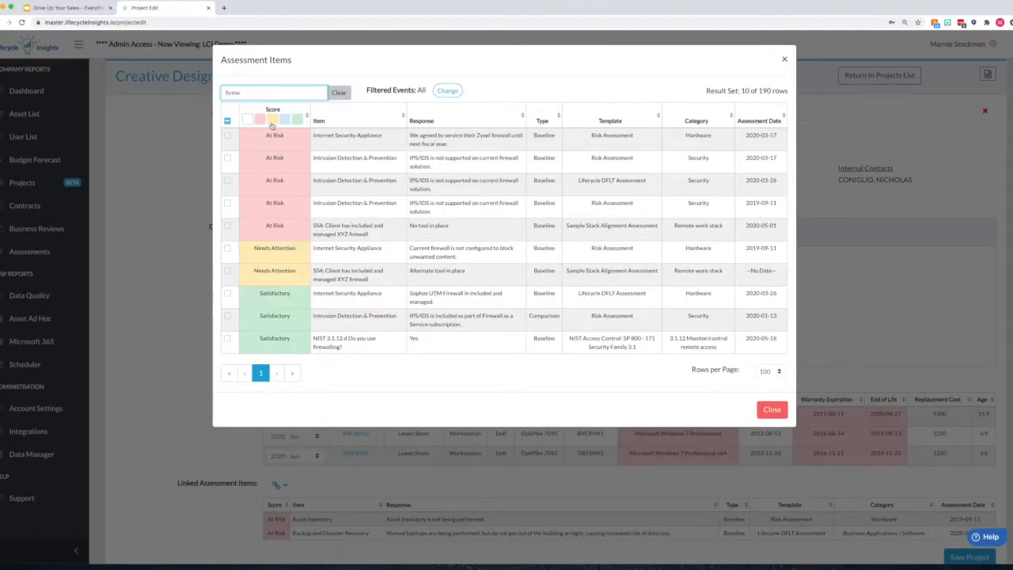
{"action": "left_click", "coordinate": [227, 160]}
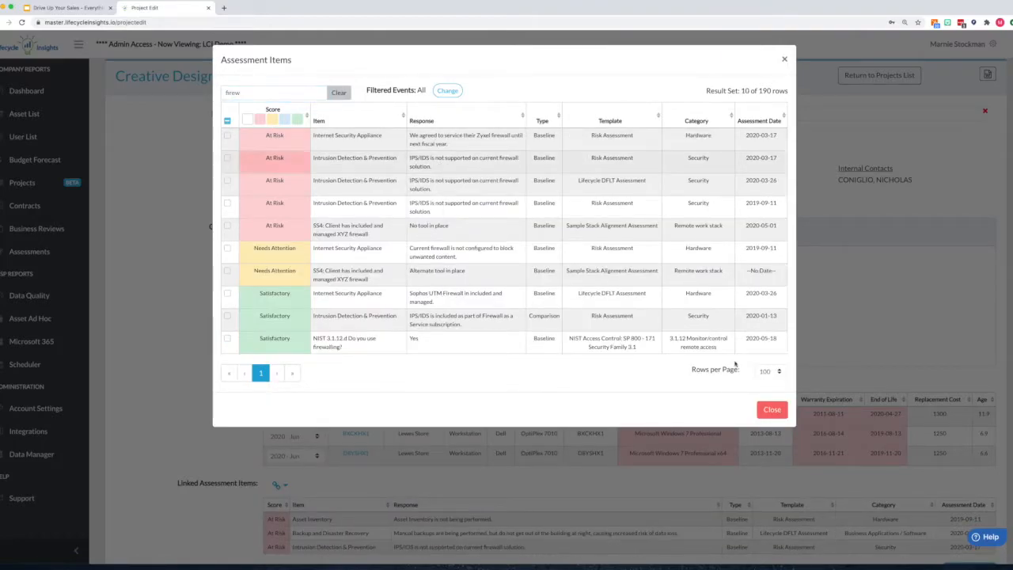
{"action": "left_click", "coordinate": [772, 409]}
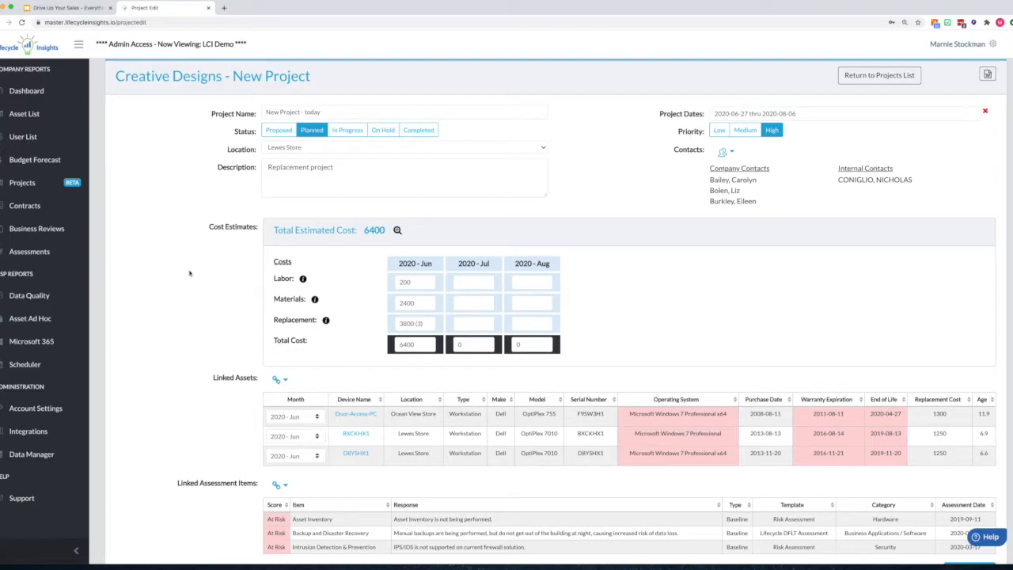
{"action": "scroll", "coordinate": [831, 415], "scroll_direction": "down", "scroll_amount": 2}
{"action": "left_click", "coordinate": [968, 506]}
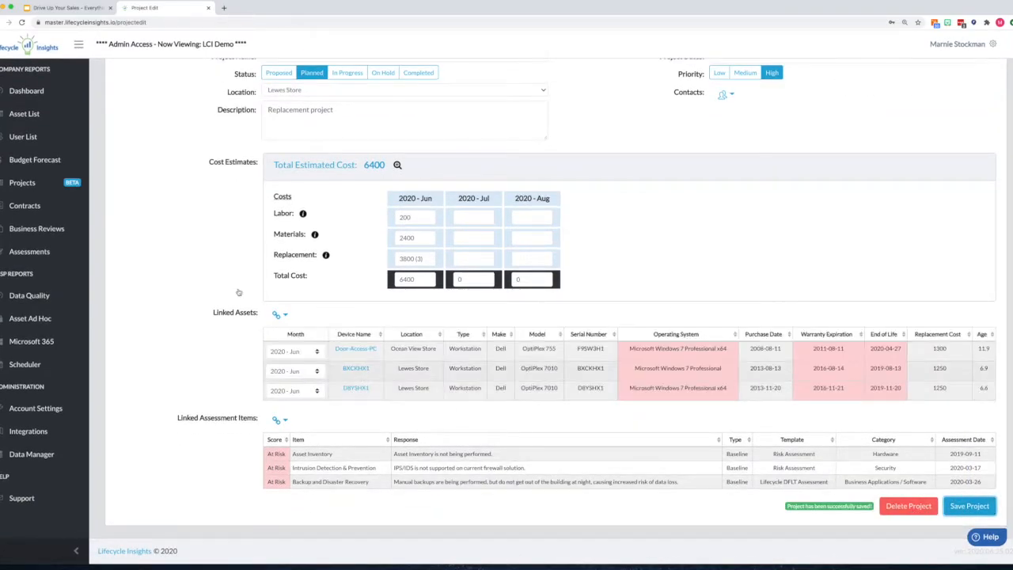
Examine the project cost details in the budget forecast for April-June 2020 and July-September 2020.
{"action": "left_click", "coordinate": [44, 161]}
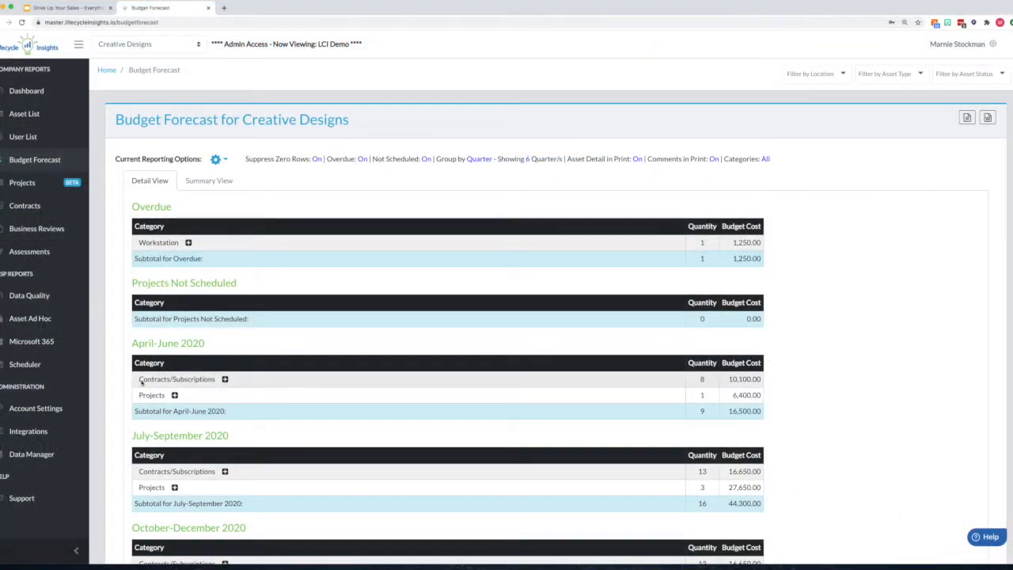
{"action": "left_click", "coordinate": [175, 395]}
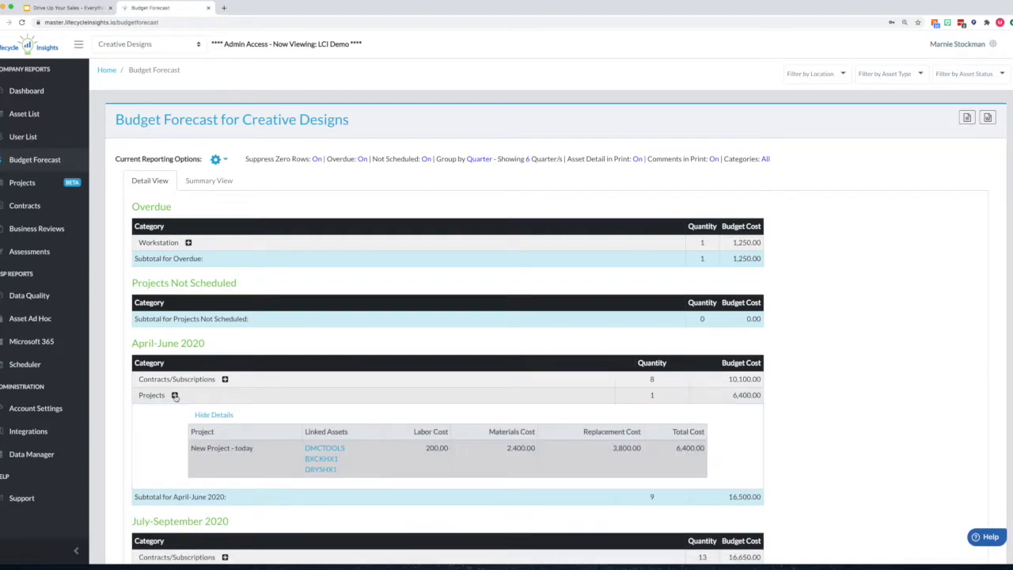
{"action": "scroll", "coordinate": [175, 395], "scroll_direction": "down", "scroll_amount": 2}
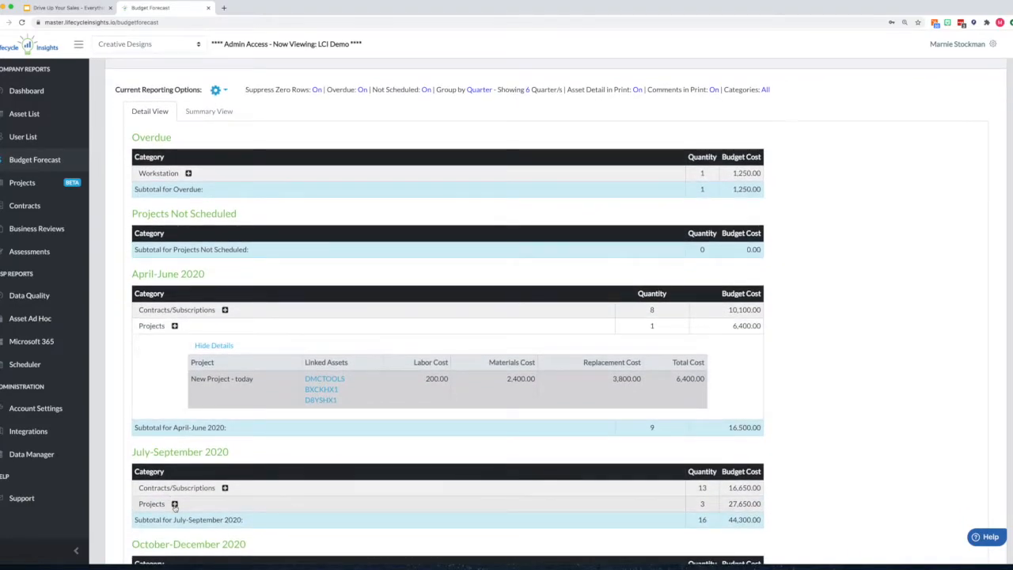
{"action": "left_click", "coordinate": [175, 504]}
{"action": "scroll", "coordinate": [175, 507], "scroll_direction": "down", "scroll_amount": 4}
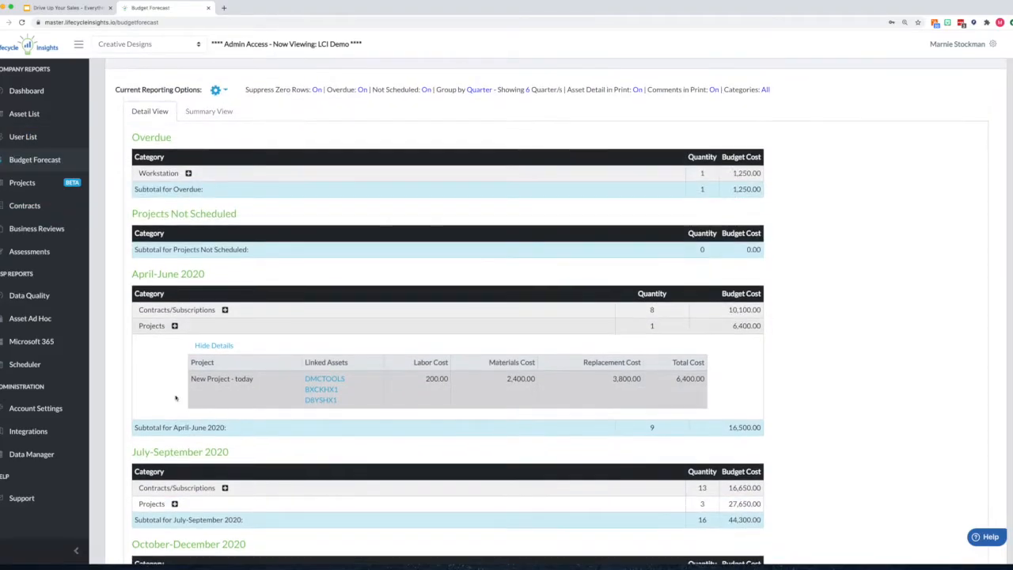
{"action": "left_click", "coordinate": [175, 505]}
{"action": "scroll", "coordinate": [175, 507], "scroll_direction": "down", "scroll_amount": 4}
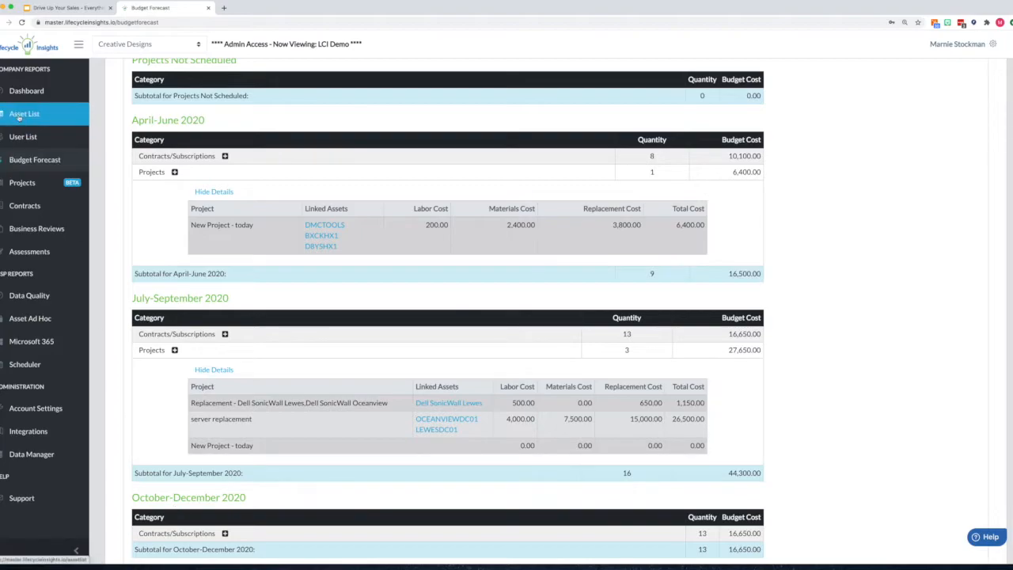
Select Door-Access-PC, BXCKHX1, D8YSHX1 and D8XRHX1 in the asset list and start creating a project from them.
{"action": "left_click", "coordinate": [16, 116]}
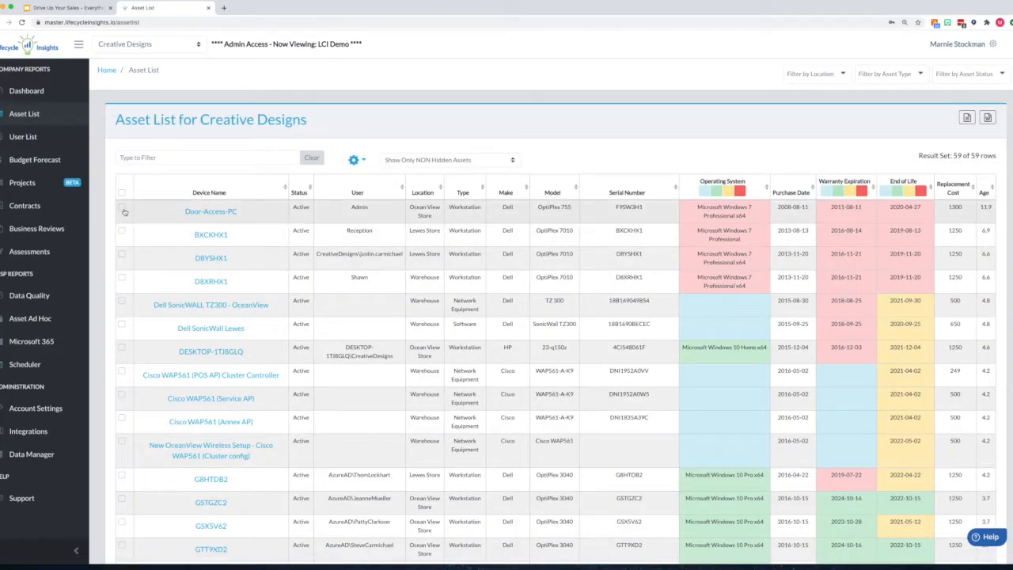
{"action": "left_click", "coordinate": [124, 210]}
{"action": "left_click", "coordinate": [122, 246]}
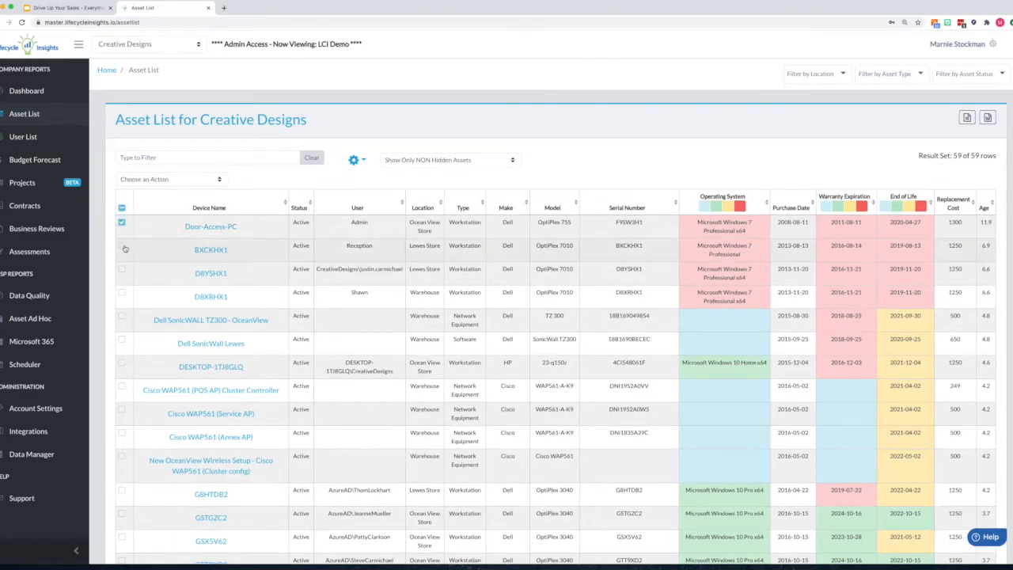
{"action": "left_click", "coordinate": [122, 292]}
{"action": "left_click", "coordinate": [122, 269]}
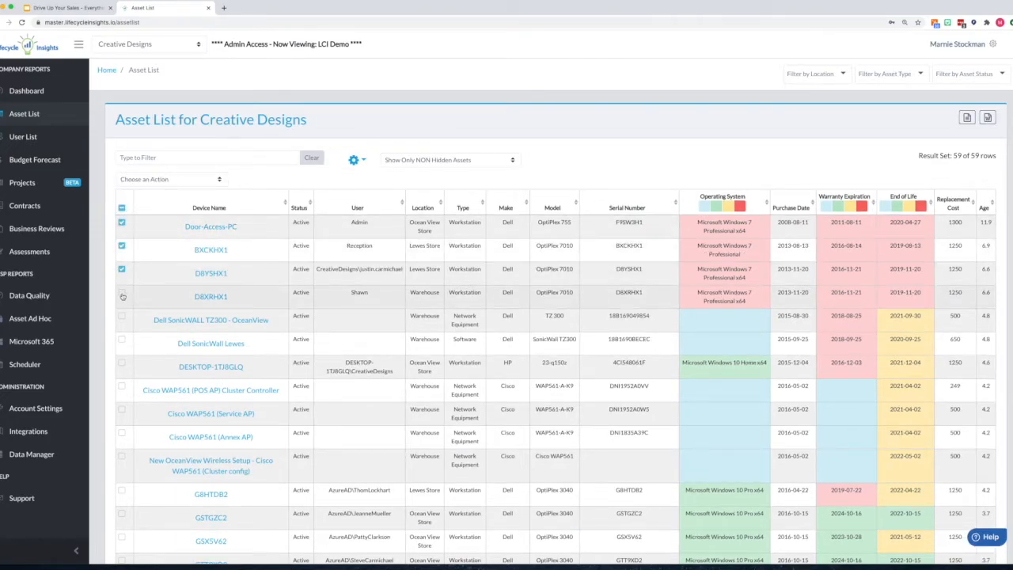
{"action": "left_click", "coordinate": [218, 179]}
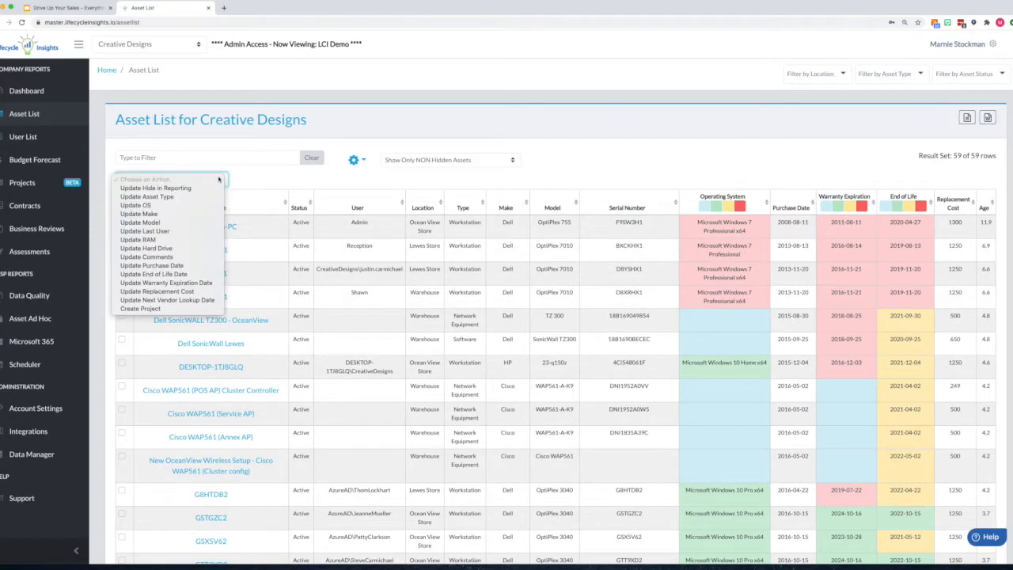
{"action": "left_click", "coordinate": [169, 309]}
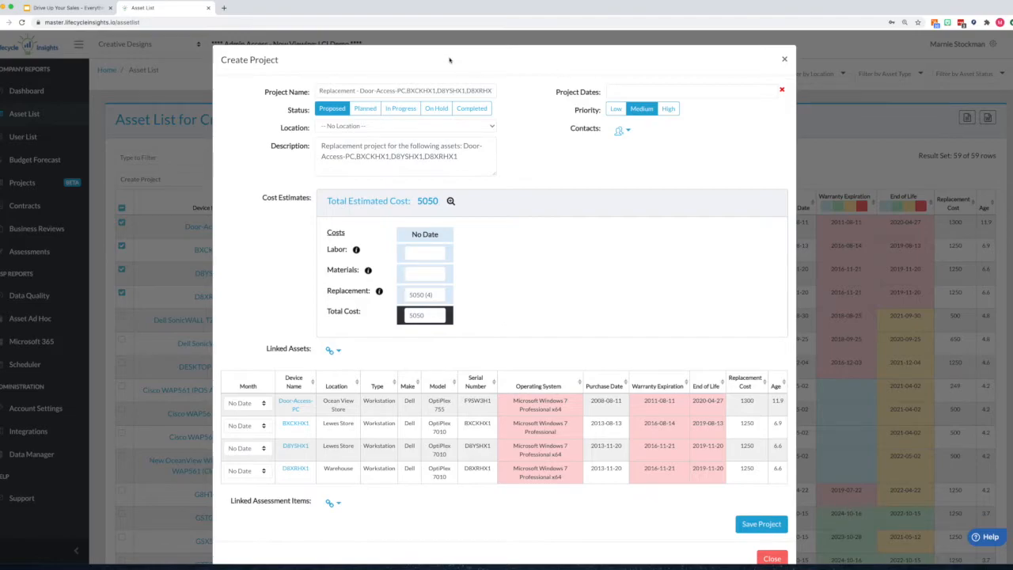
Remove the device names from the new project's description and close the project form without saving.
{"action": "left_click", "coordinate": [432, 91]}
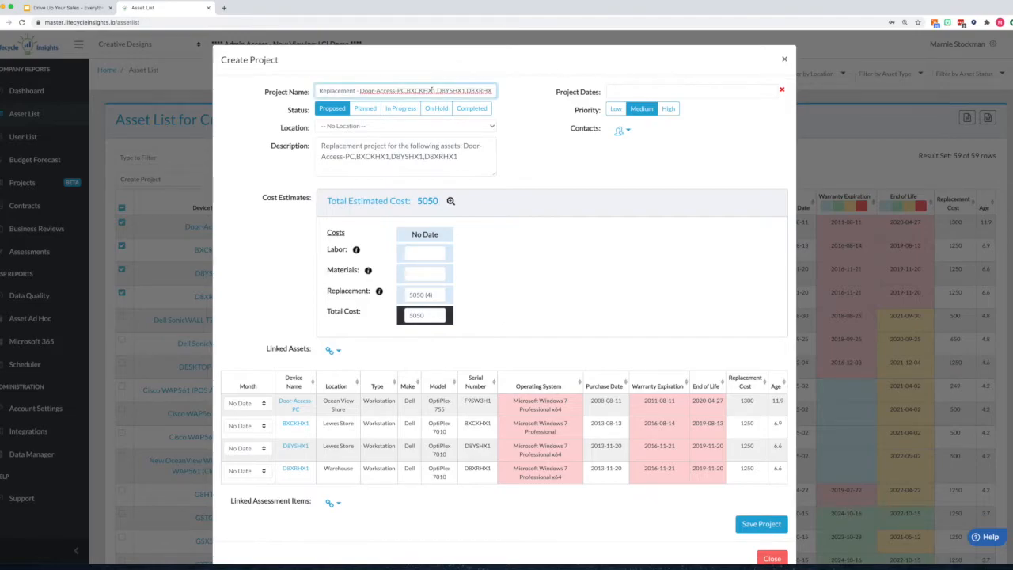
{"action": "left_click", "coordinate": [461, 158]}
{"action": "left_click_drag", "start_coordinate": [461, 159], "coordinate": [464, 143]}
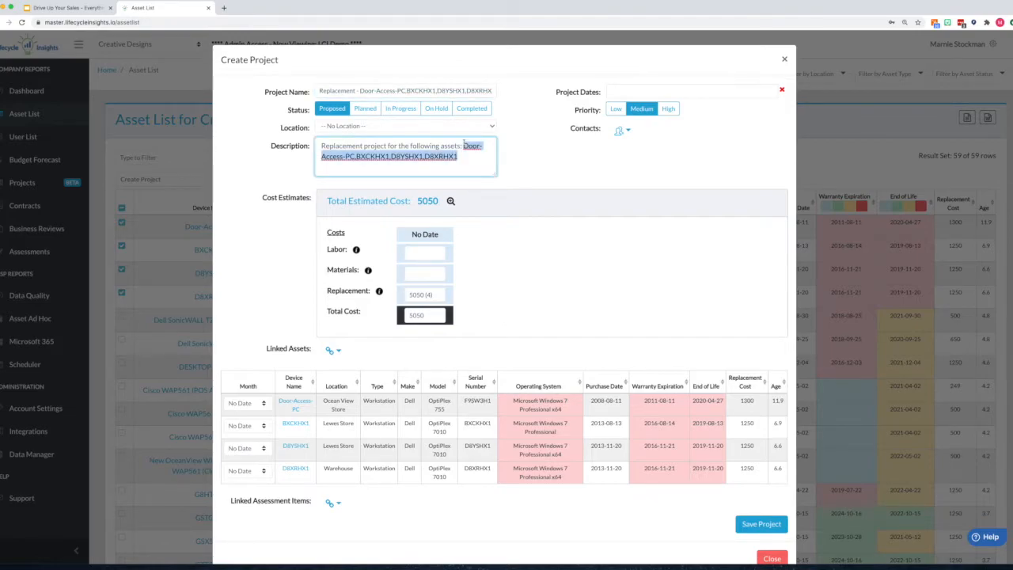
{"action": "key", "text": "BackSpace"}
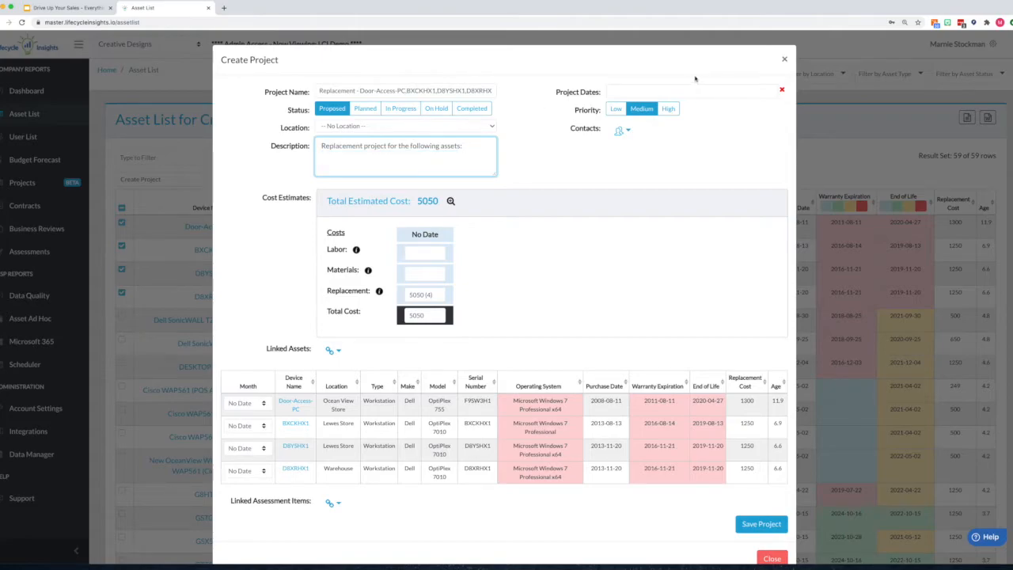
{"action": "left_click", "coordinate": [785, 59]}
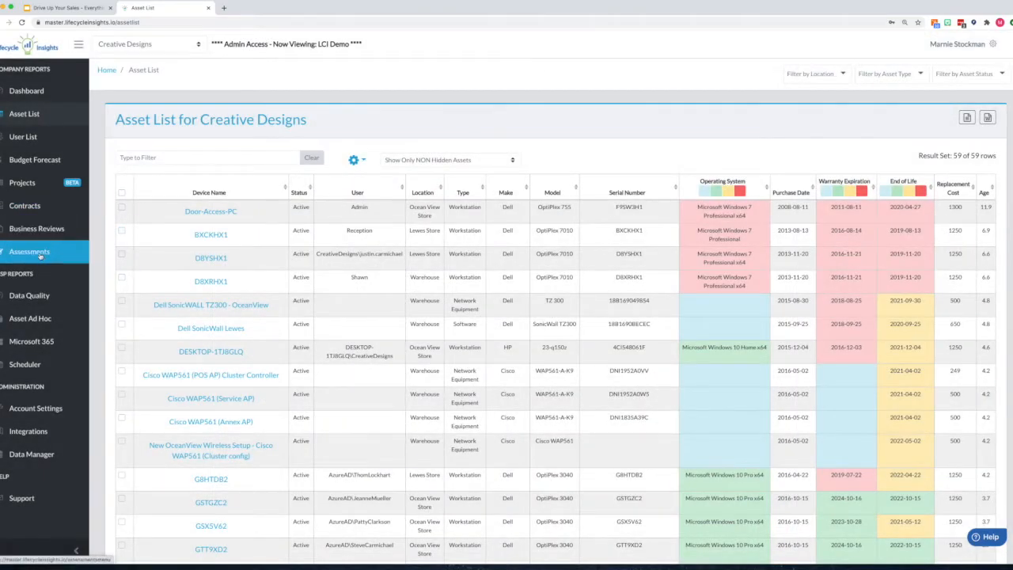
Show the assessment analytics' item detail/exposure table for linking to projects and hide the gray-scored items.
{"action": "left_click", "coordinate": [40, 254]}
{"action": "left_click", "coordinate": [499, 236]}
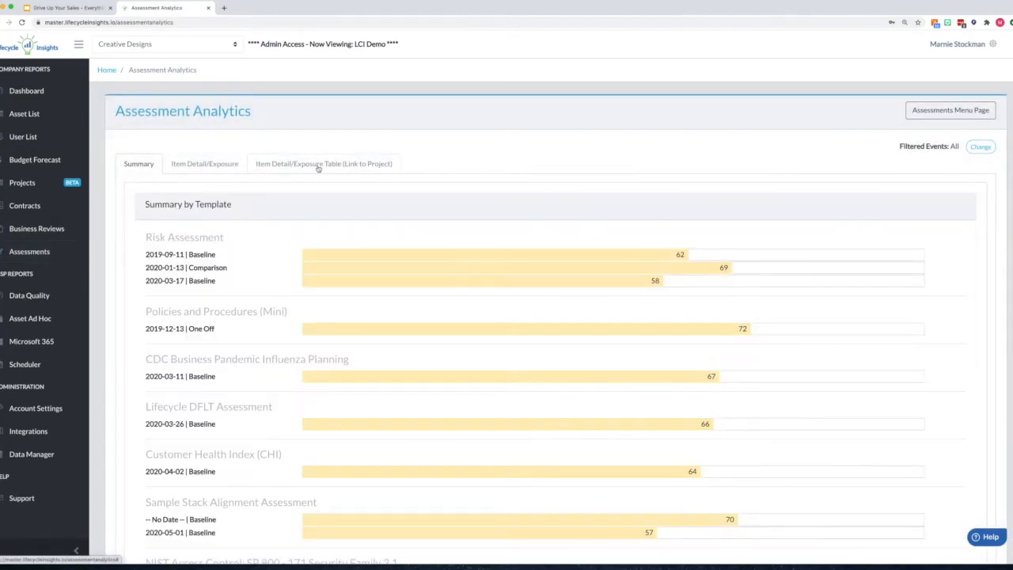
{"action": "left_click", "coordinate": [318, 165]}
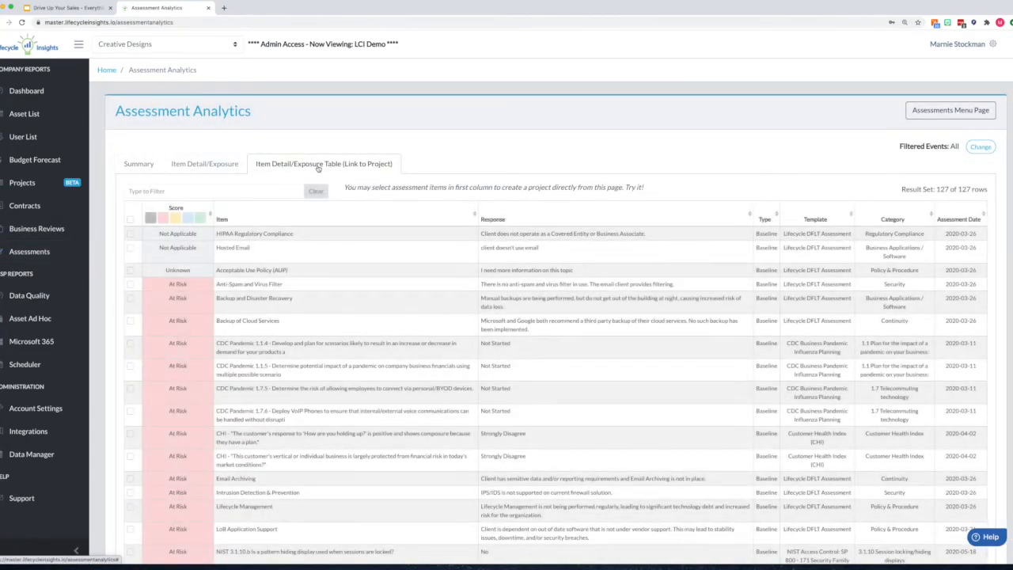
{"action": "left_click", "coordinate": [150, 218]}
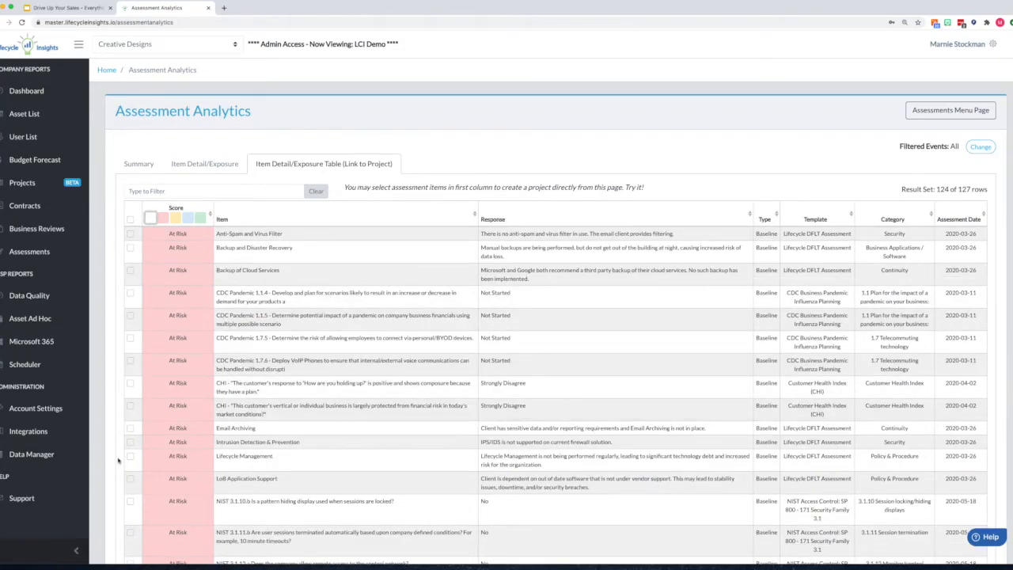
Start a project from the At Risk items Lifecycle Management and LoB Application Support, and close its form without saving.
{"action": "left_click", "coordinate": [130, 457]}
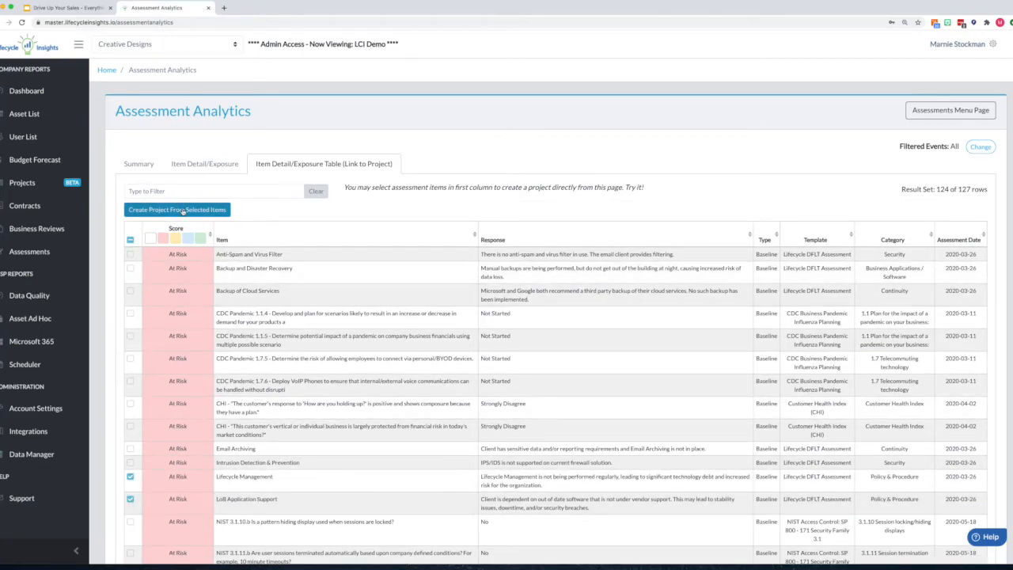
{"action": "left_click", "coordinate": [182, 210]}
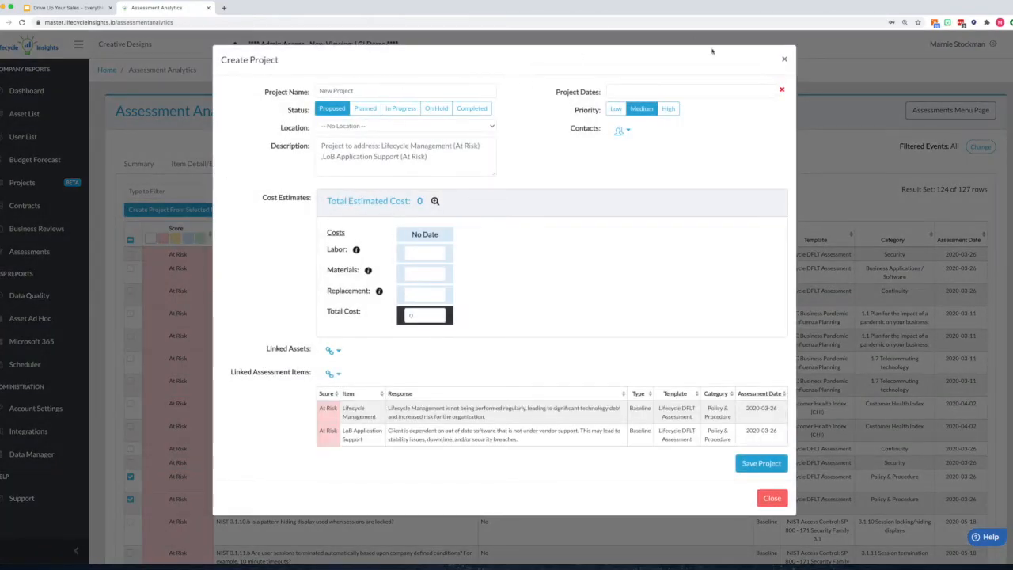
{"action": "left_click", "coordinate": [785, 60]}
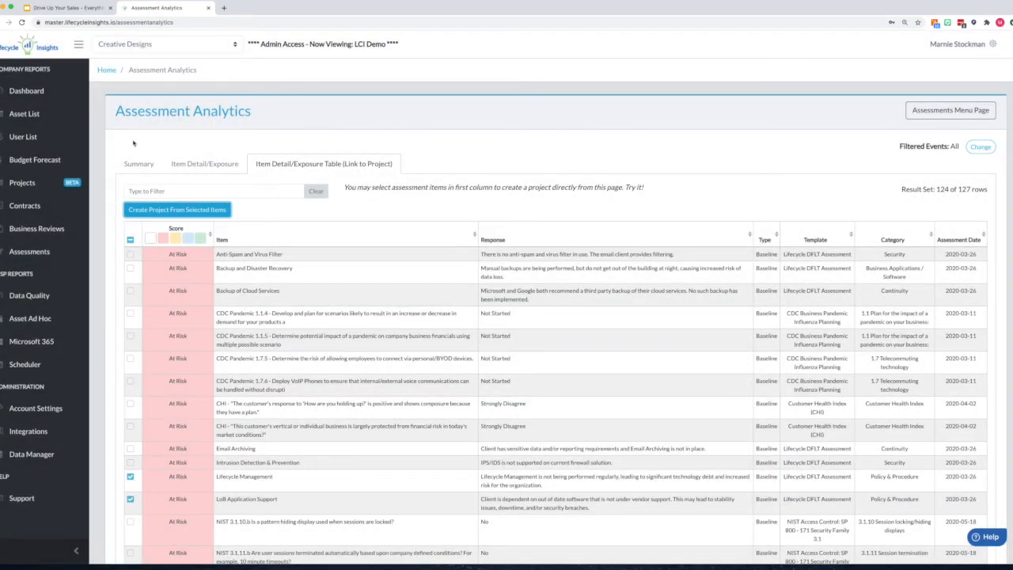
Generate the Dell SonicWall replacement project's summary report with the logo Screen Shot 2020-03-03 at 10.04.38 AM.png and open it in Word.
{"action": "left_click", "coordinate": [44, 182]}
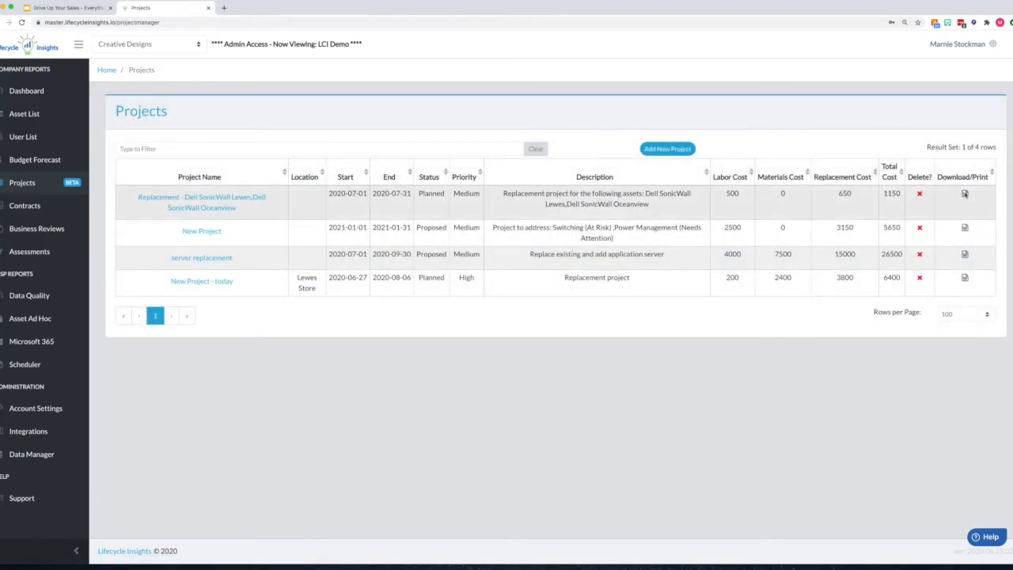
{"action": "left_click", "coordinate": [965, 194]}
{"action": "left_click", "coordinate": [381, 165]}
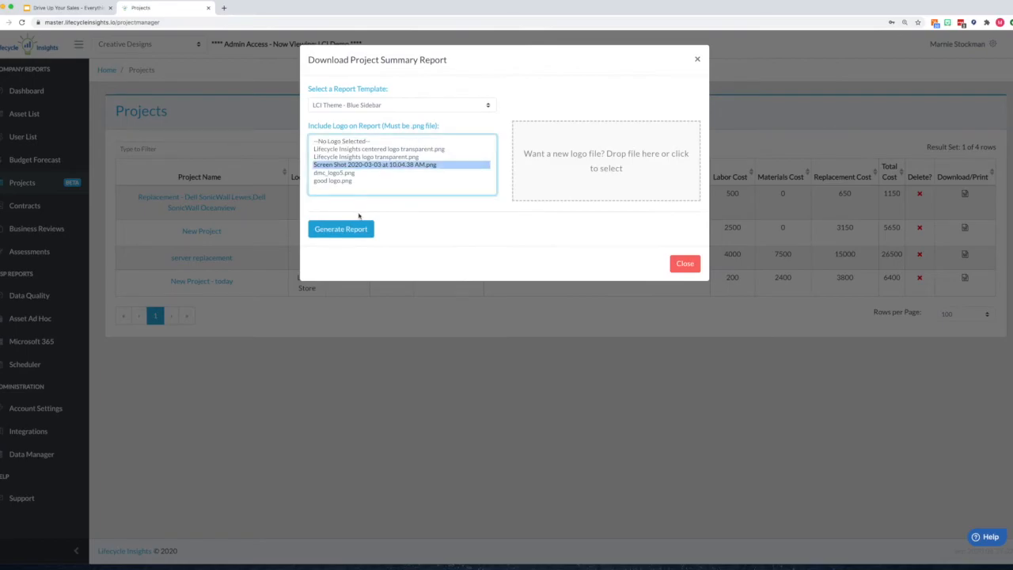
{"action": "left_click", "coordinate": [352, 232]}
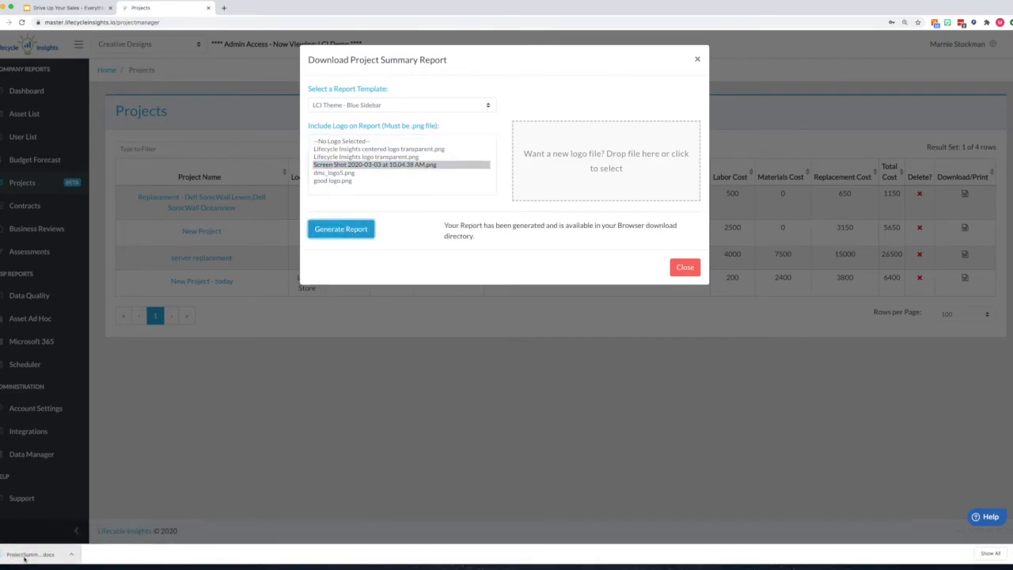
{"action": "left_click", "coordinate": [25, 557]}
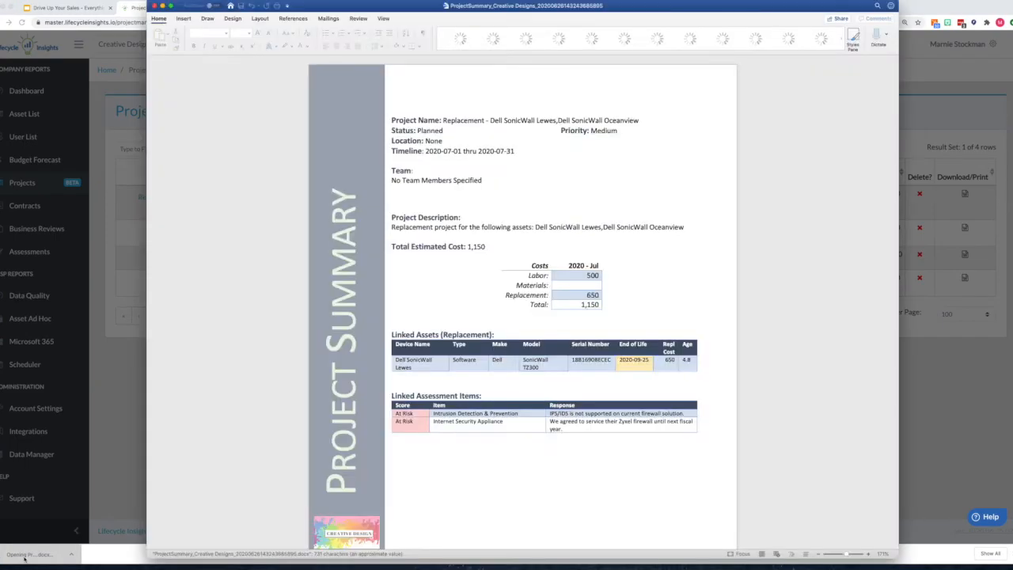
{"action": "scroll", "coordinate": [239, 413], "scroll_direction": "down", "scroll_amount": 1}
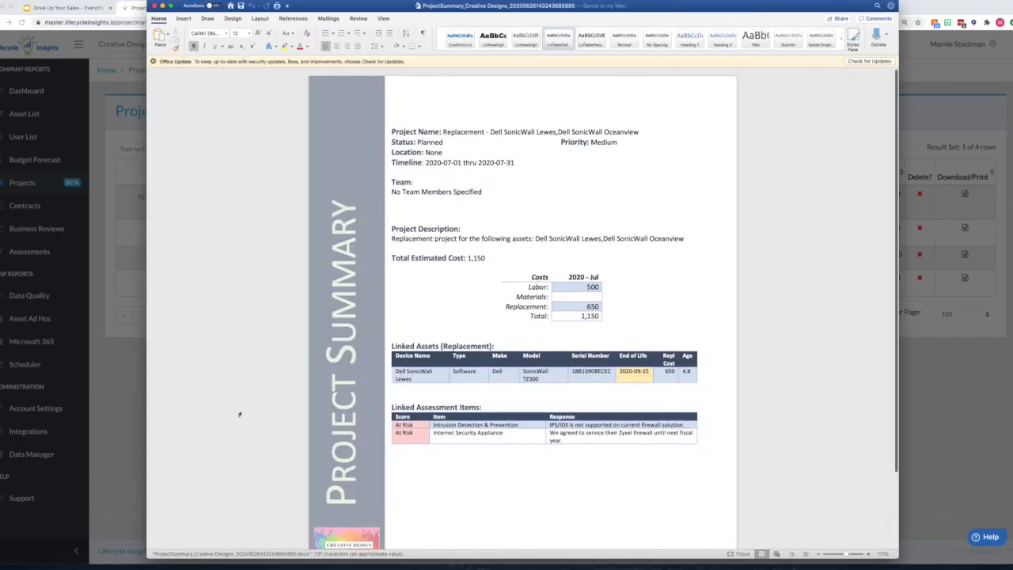